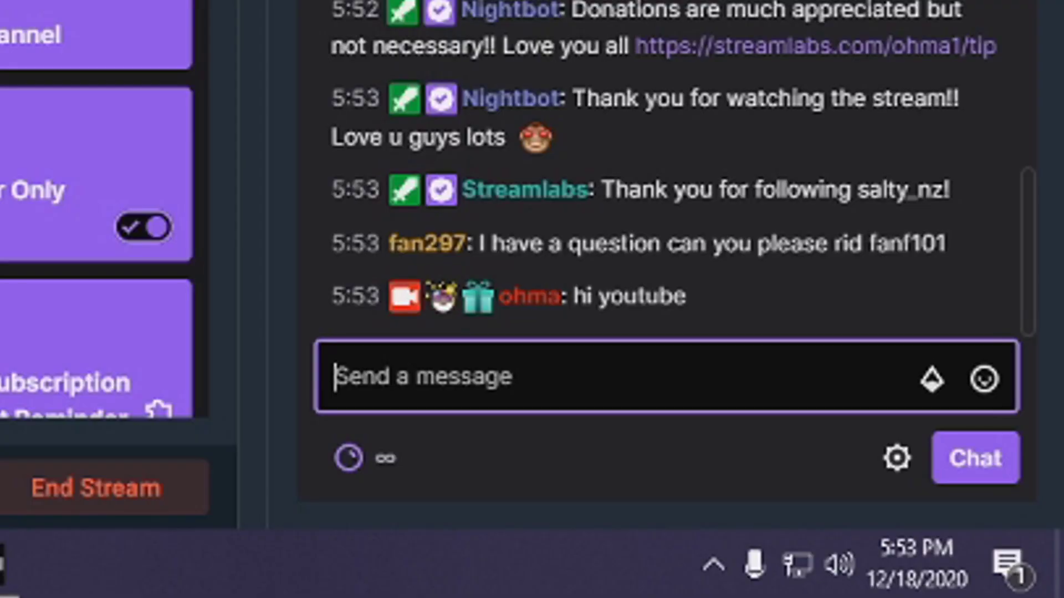
{"action": "type", "text": "omg"}
Send the replies 'omg' and 'no way' to the stream chat
{"action": "key", "text": "Return"}
{"action": "type", "text": "no way"}
{"action": "key", "text": "Return"}
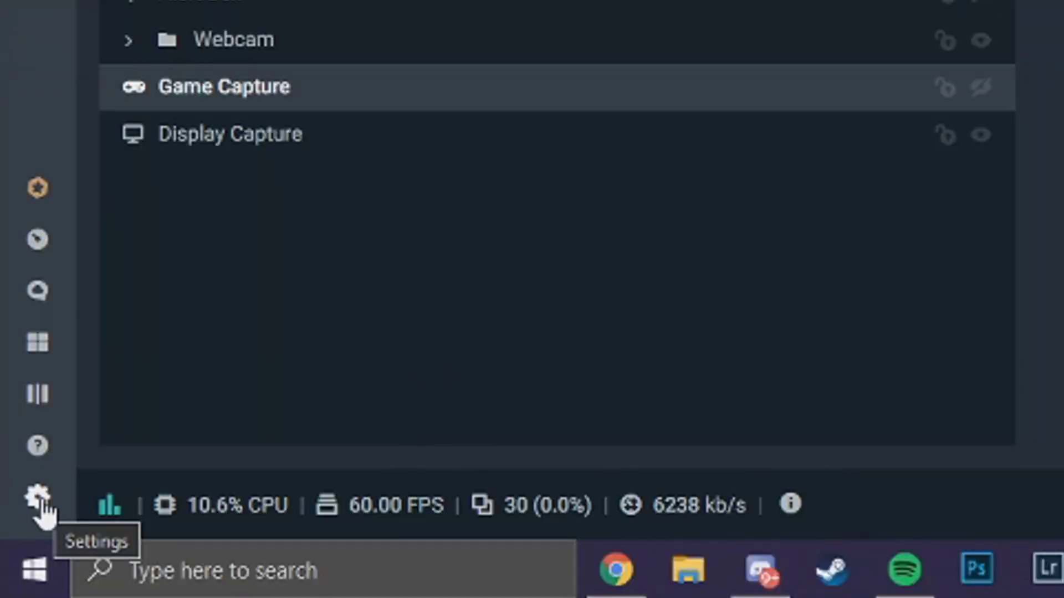
Open the Settings window and nudge it back into place by its title bar
{"action": "left_click", "coordinate": [48, 498]}
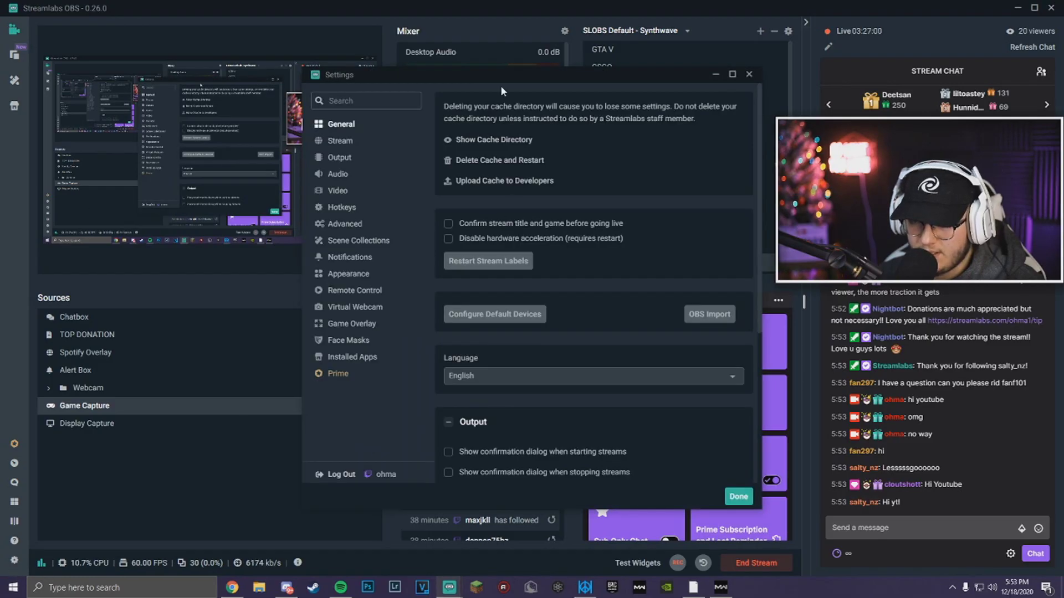
{"action": "mouse_move", "coordinate": [499, 81]}
{"action": "left_mouse_down"}
{"action": "mouse_move", "coordinate": [516, 96]}
{"action": "mouse_move", "coordinate": [478, 91]}
{"action": "left_mouse_up"}
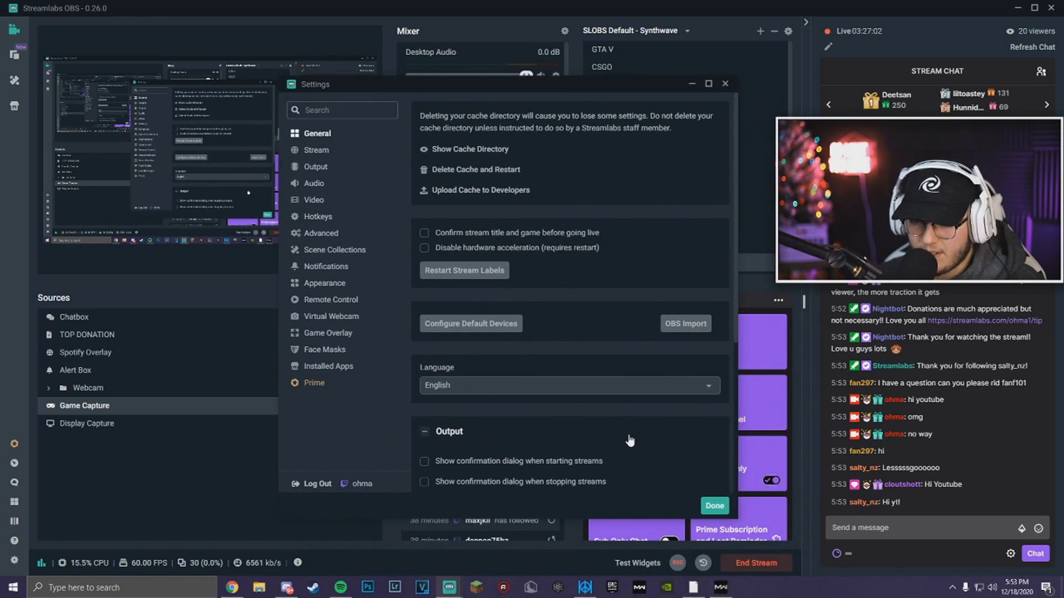
{"action": "left_click_drag", "start_coordinate": [355, 85], "coordinate": [347, 83]}
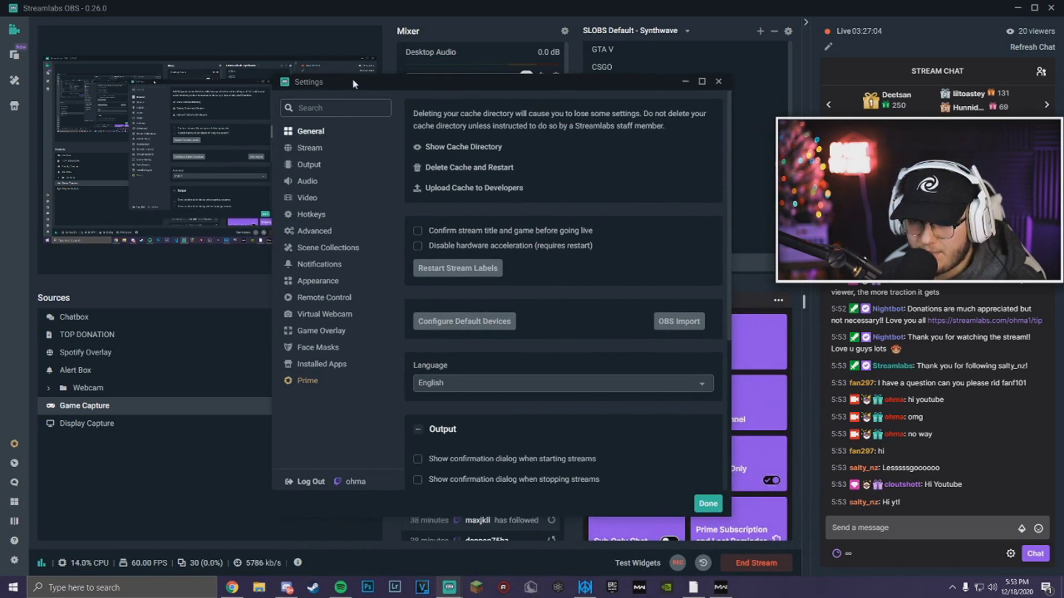
{"action": "left_click", "coordinate": [309, 167]}
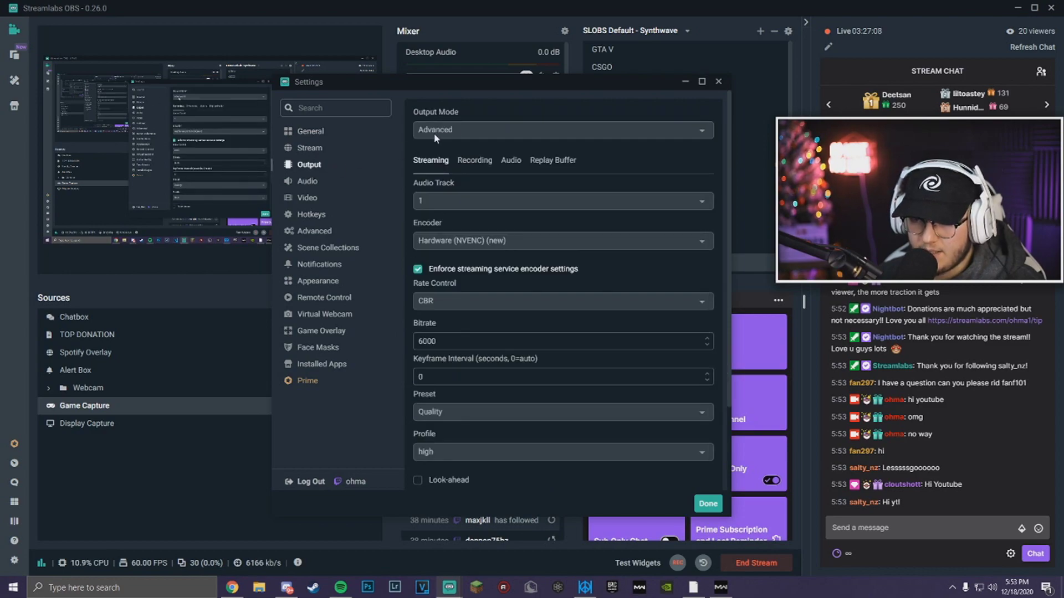
Keep Output Mode on Advanced and set the streaming encoder to Hardware (NVENC) (new)
{"action": "left_click", "coordinate": [454, 131]}
{"action": "left_click", "coordinate": [442, 169]}
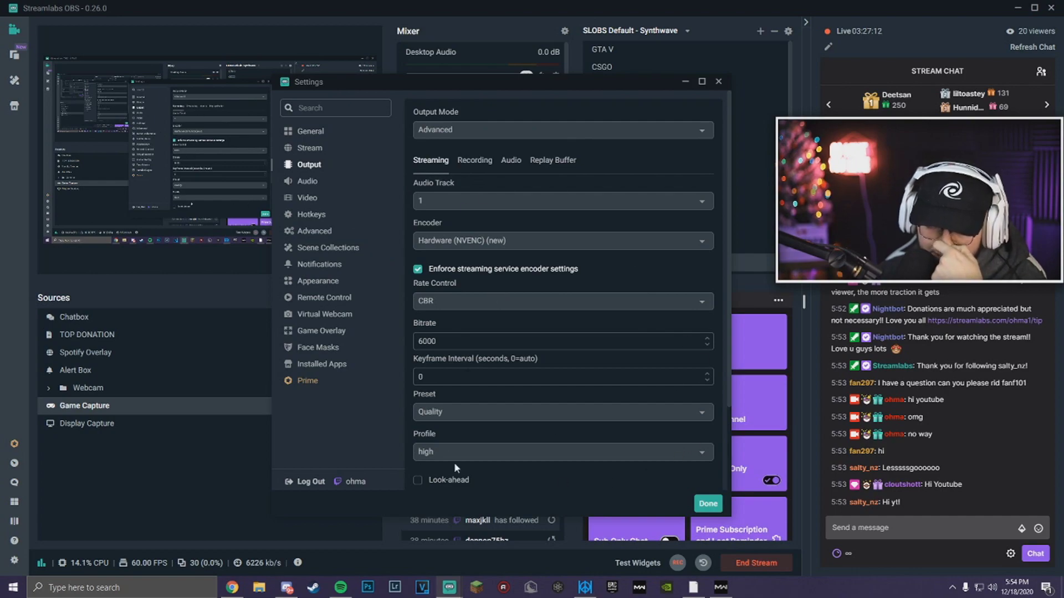
{"action": "scroll", "coordinate": [618, 322], "scroll_direction": "down", "scroll_amount": 3}
{"action": "scroll", "coordinate": [605, 306], "scroll_direction": "up", "scroll_amount": 3}
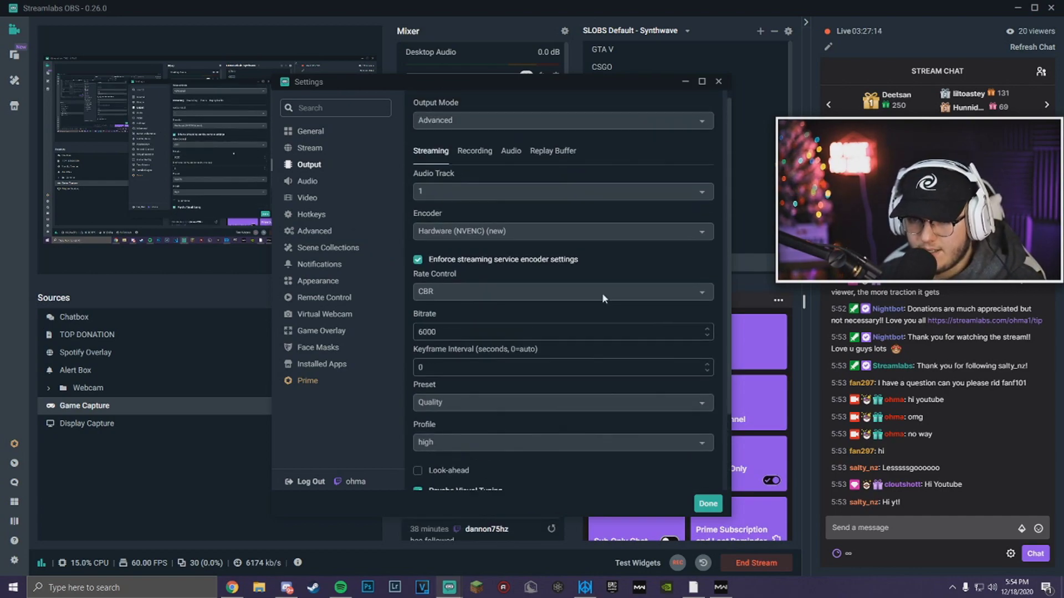
{"action": "left_click_drag", "start_coordinate": [575, 97], "coordinate": [572, 105]}
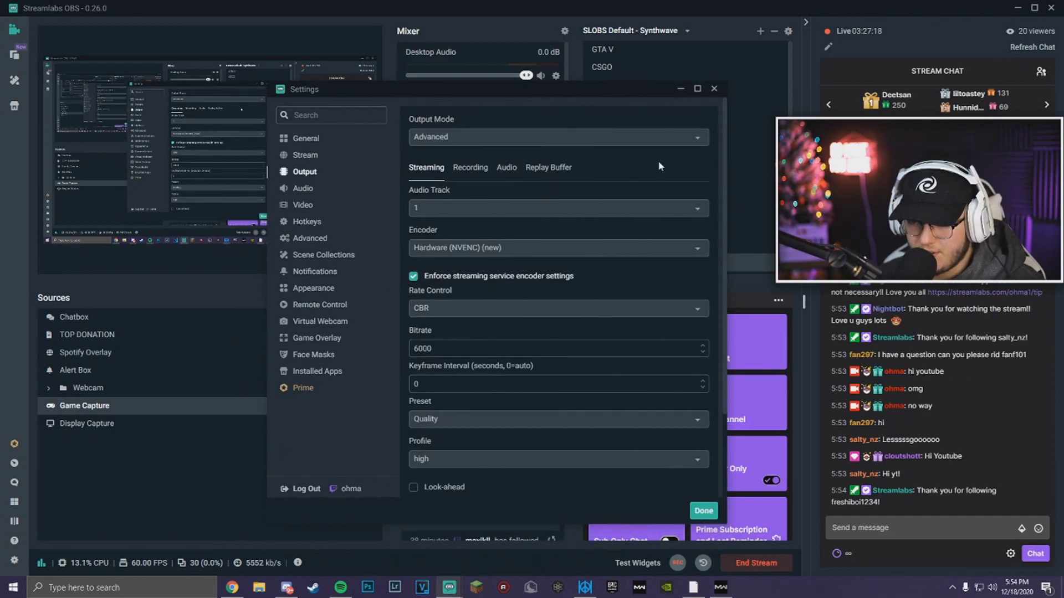
{"action": "scroll", "coordinate": [698, 166], "scroll_direction": "down", "scroll_amount": 3}
{"action": "scroll", "coordinate": [700, 175], "scroll_direction": "up", "scroll_amount": 3}
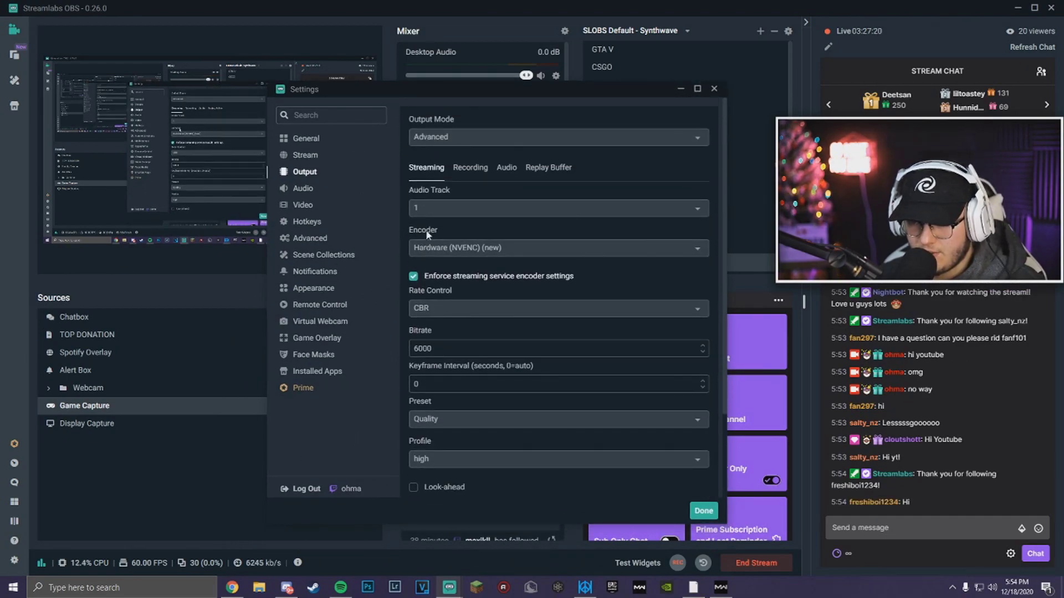
{"action": "left_click", "coordinate": [440, 251]}
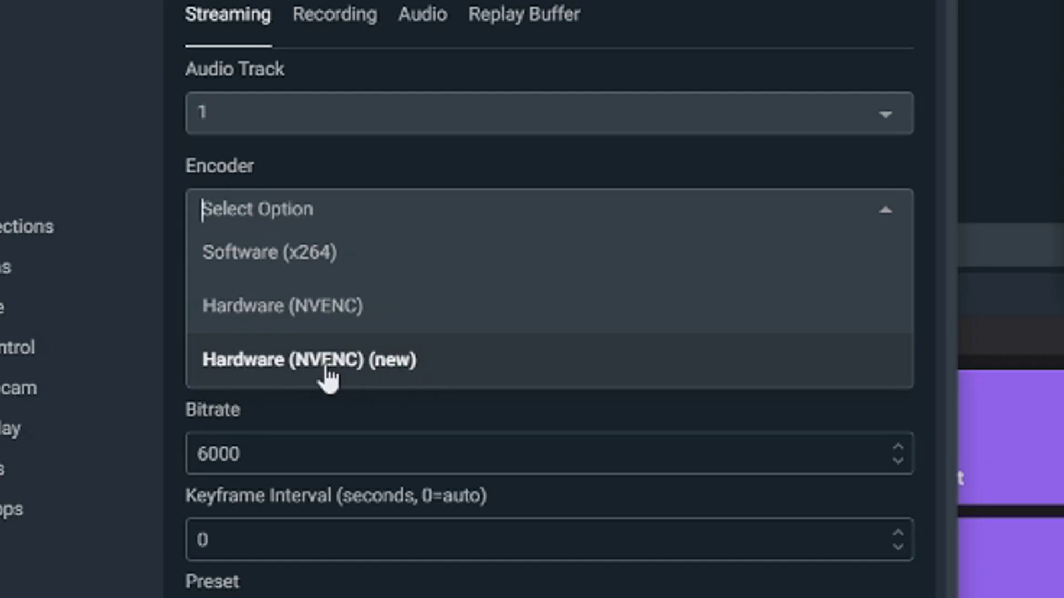
{"action": "left_click", "coordinate": [328, 366]}
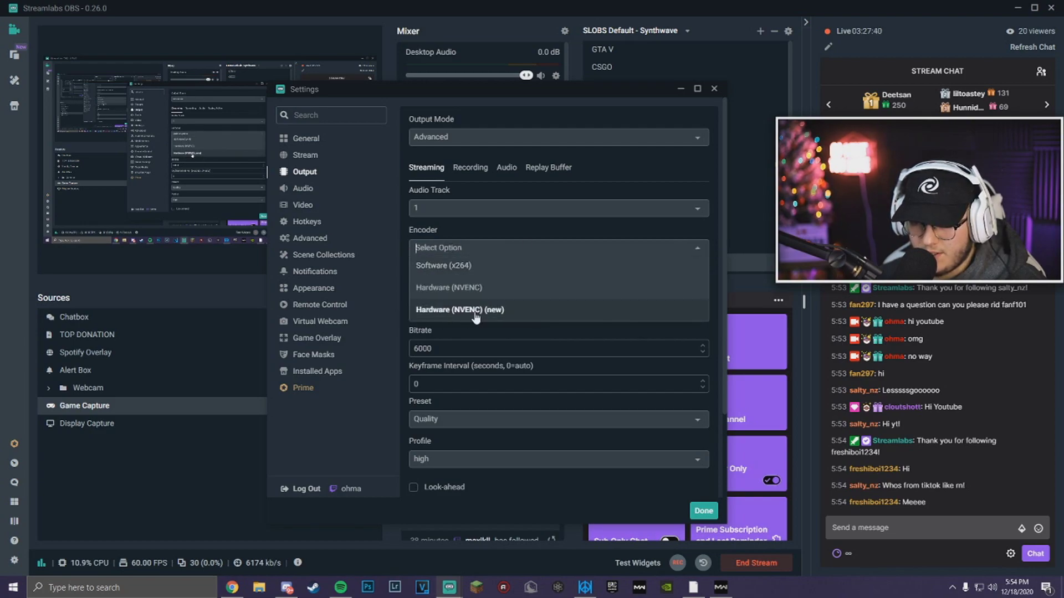
{"action": "left_click", "coordinate": [474, 309]}
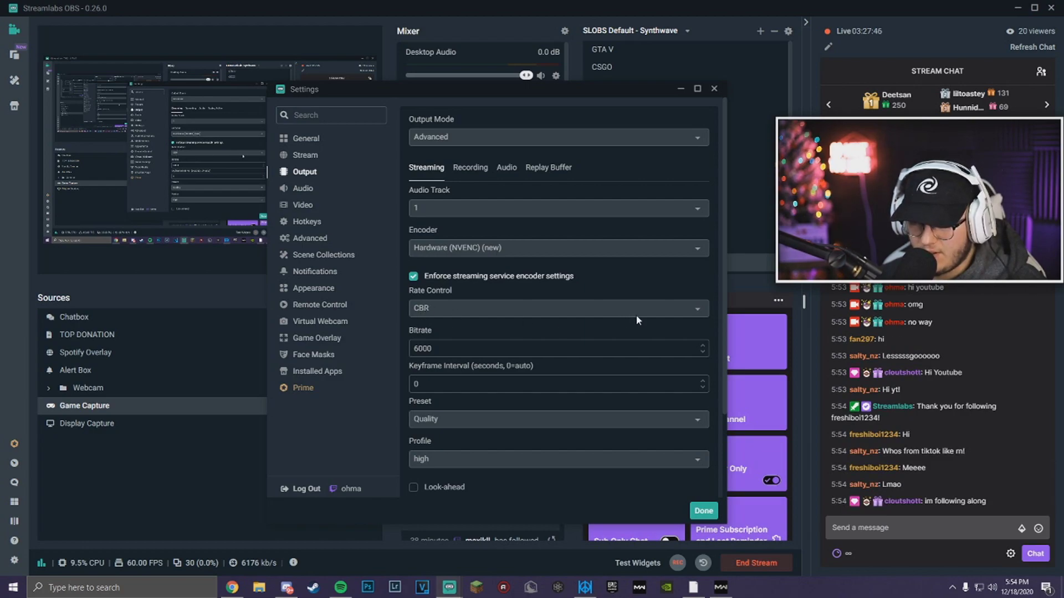
{"action": "scroll", "coordinate": [448, 355], "scroll_direction": "down", "scroll_amount": 1}
{"action": "scroll", "coordinate": [447, 354], "scroll_direction": "down", "scroll_amount": 1}
{"action": "double_click", "coordinate": [424, 293]}
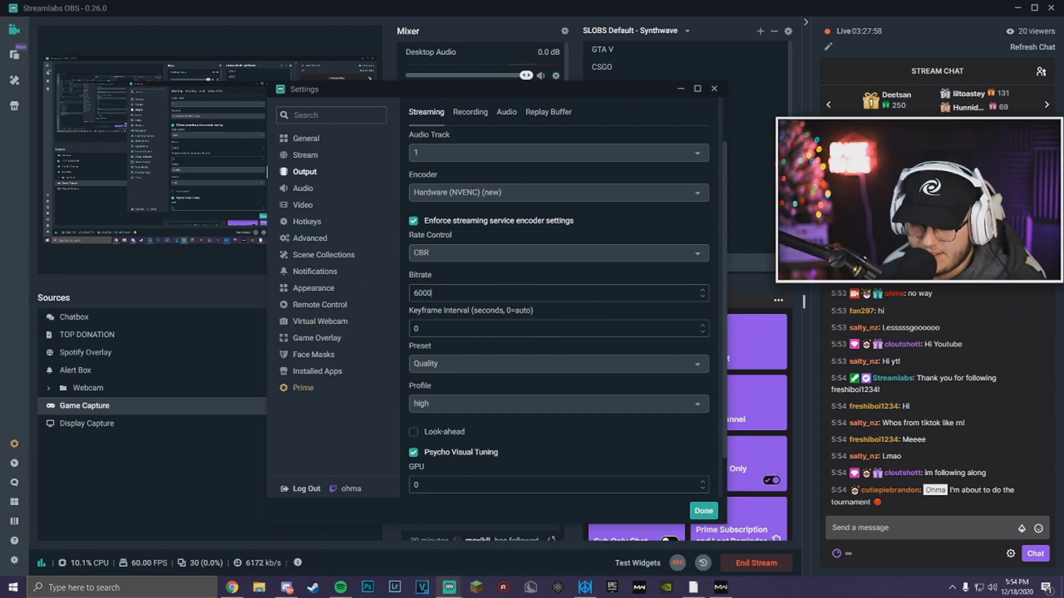
{"action": "scroll", "coordinate": [443, 348], "scroll_direction": "down", "scroll_amount": 1}
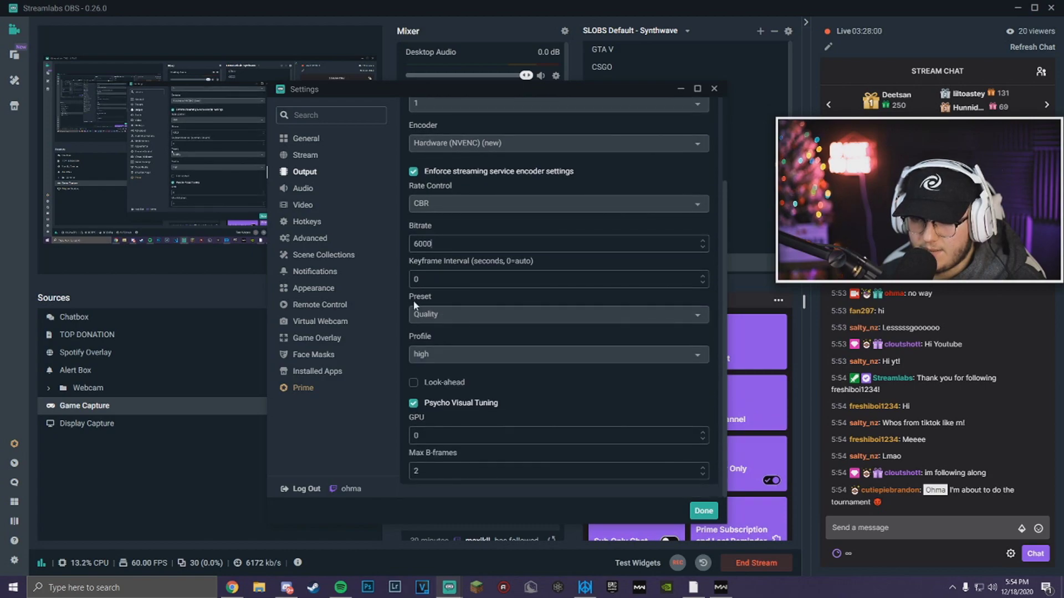
{"action": "left_click", "coordinate": [440, 317]}
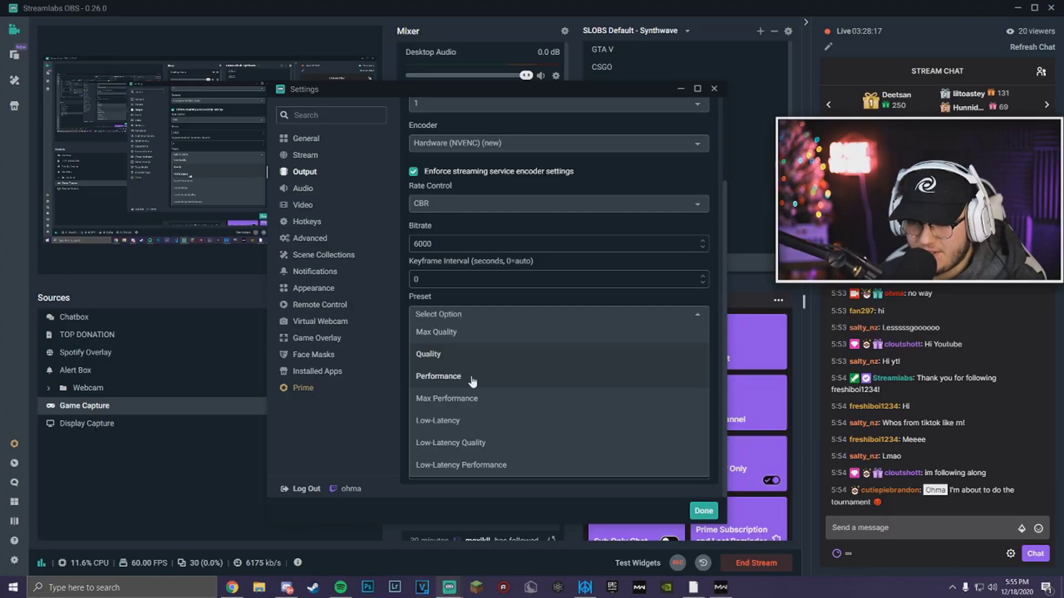
{"action": "left_click", "coordinate": [445, 380]}
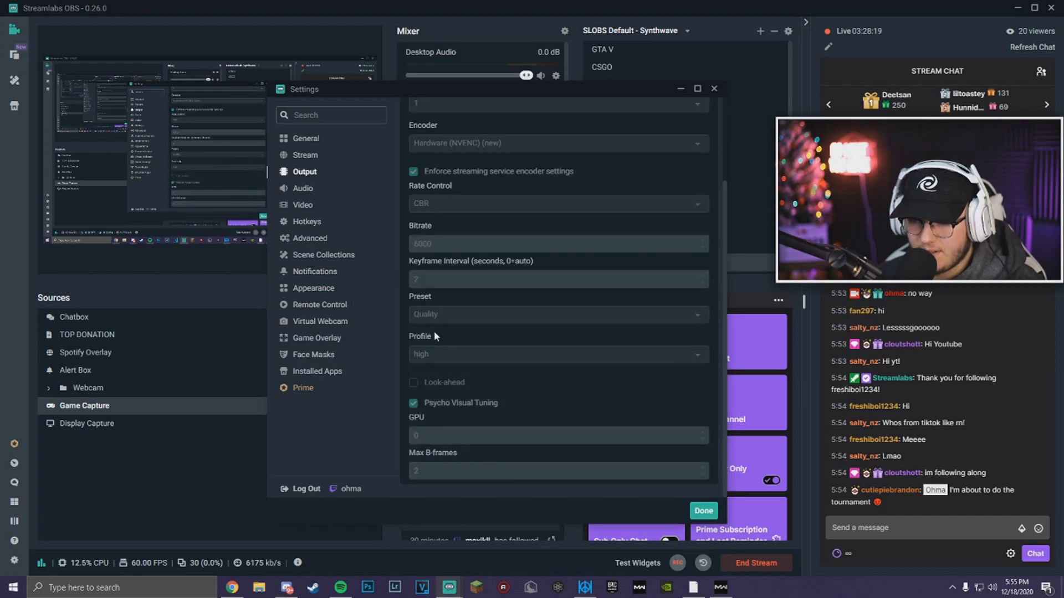
On the Audio page, set sample rate to 48khz and keep Speakers (USB Audio Device)
{"action": "left_click", "coordinate": [303, 190]}
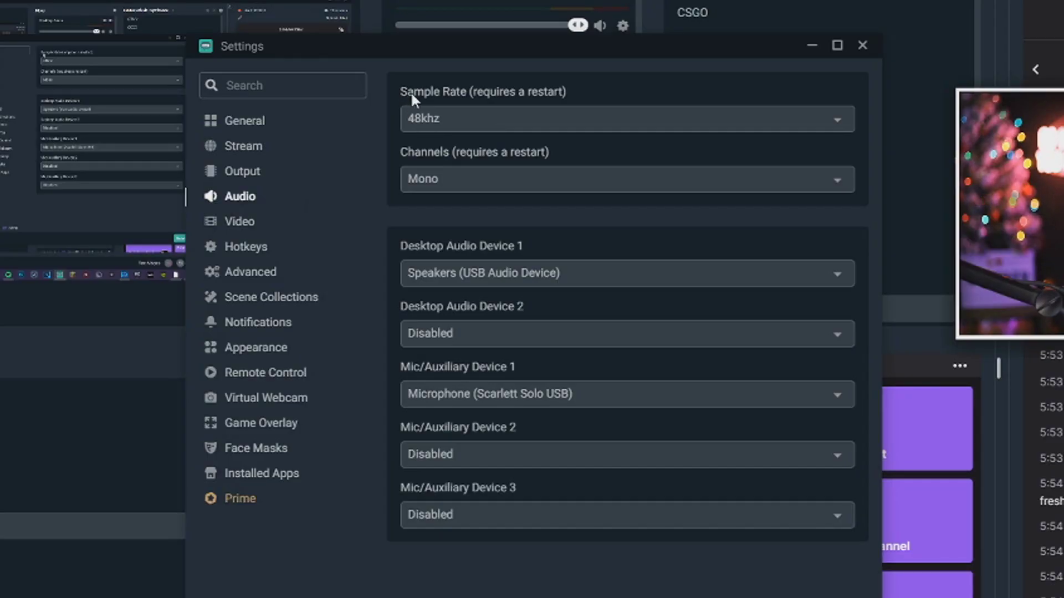
{"action": "left_click", "coordinate": [440, 137]}
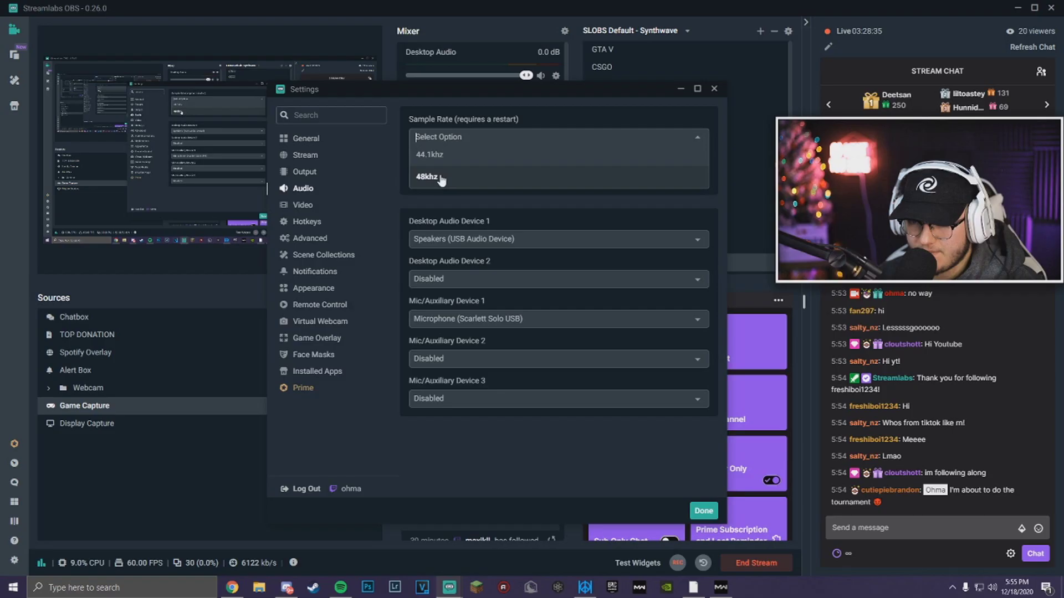
{"action": "left_click", "coordinate": [438, 175]}
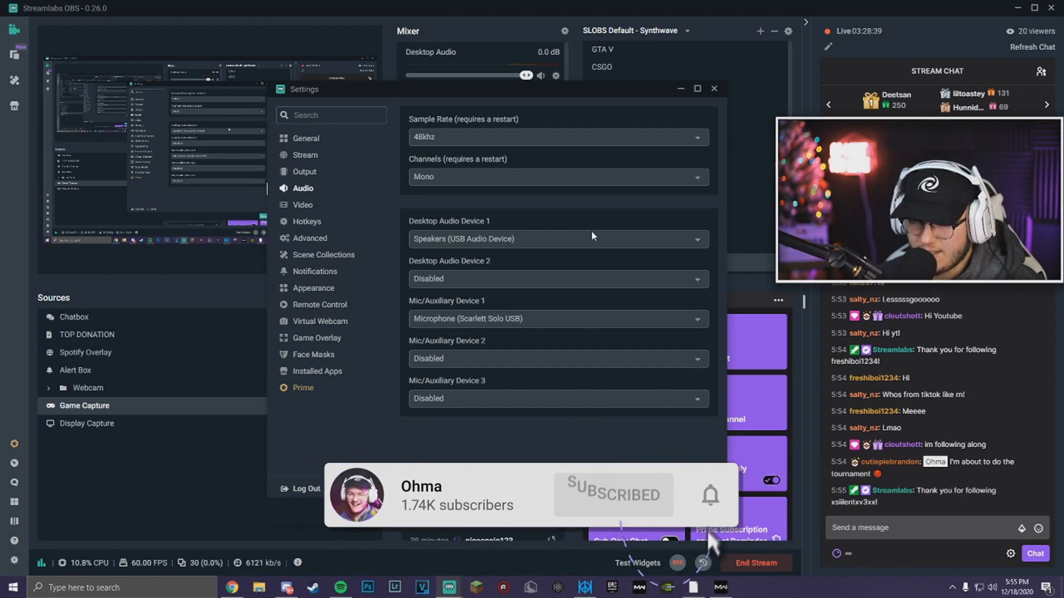
{"action": "left_click", "coordinate": [432, 238]}
{"action": "left_click", "coordinate": [467, 300]}
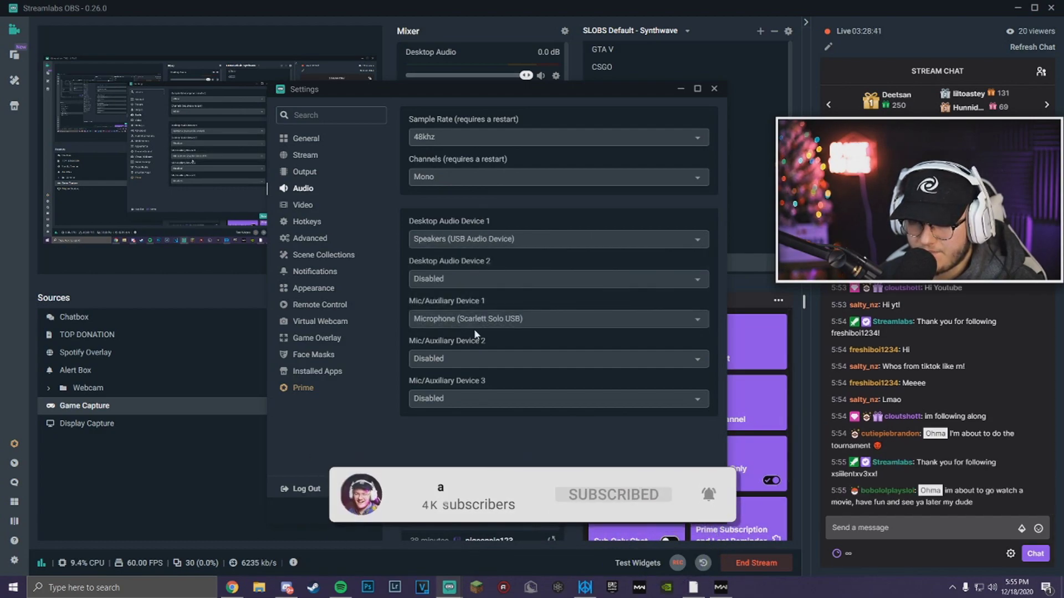
Review the 1280x720, 60 FPS Video page and move the Settings window left
{"action": "left_click", "coordinate": [302, 209]}
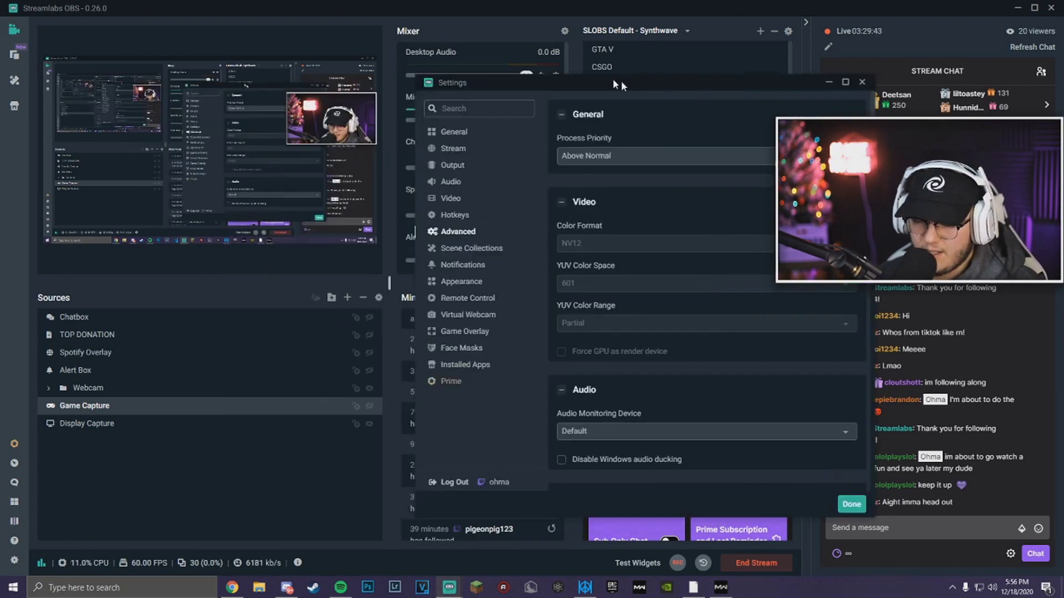
{"action": "left_click_drag", "start_coordinate": [621, 81], "coordinate": [446, 87]}
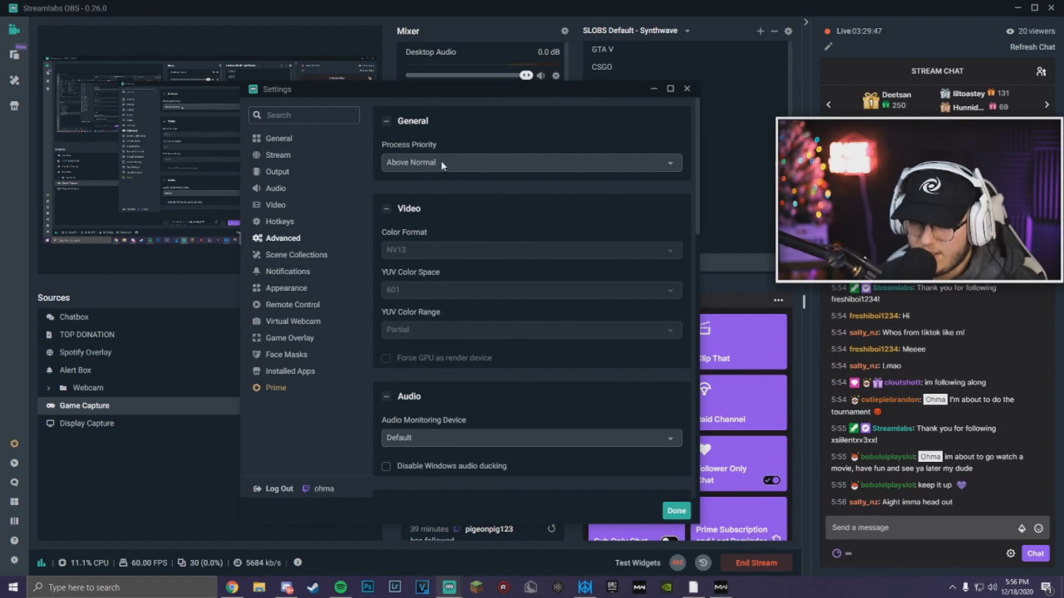
{"action": "scroll", "coordinate": [462, 339], "scroll_direction": "down", "scroll_amount": 3}
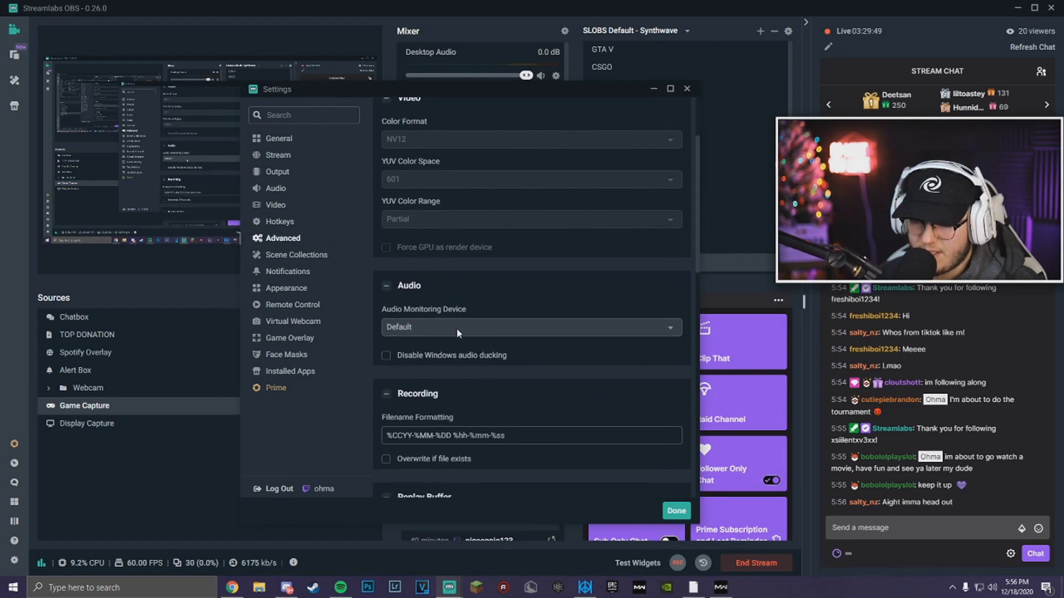
{"action": "scroll", "coordinate": [463, 340], "scroll_direction": "up", "scroll_amount": 3}
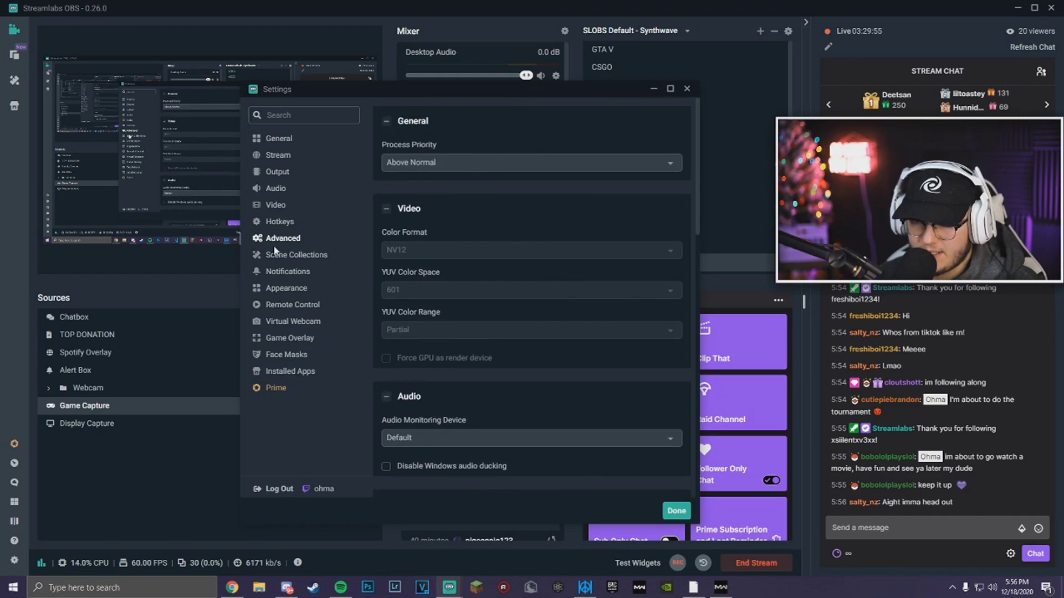
{"action": "left_click", "coordinate": [275, 205]}
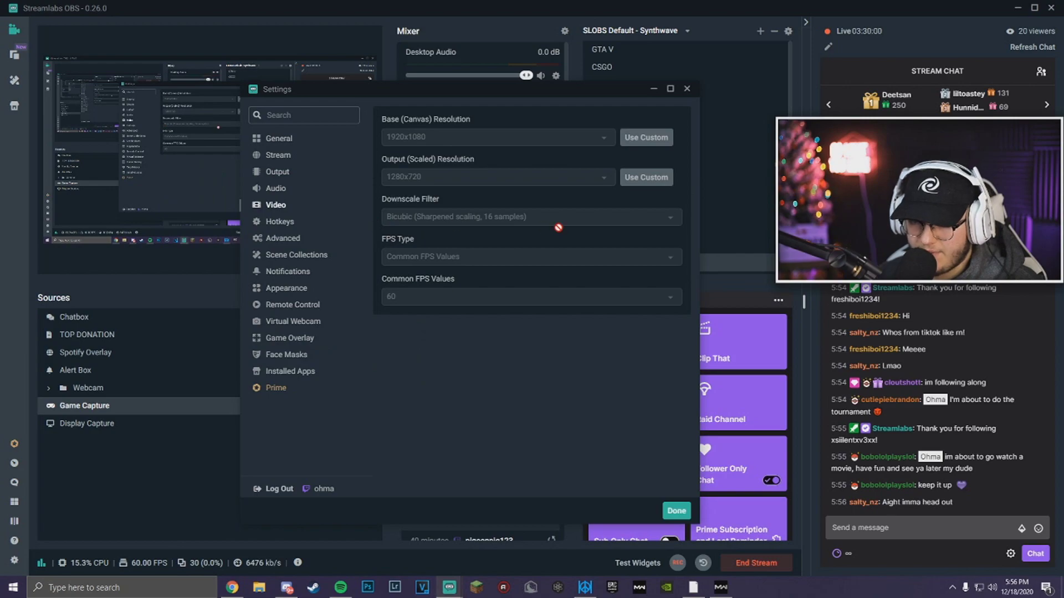
Check the Audio channel options, then return to the Output page
{"action": "left_click", "coordinate": [274, 189]}
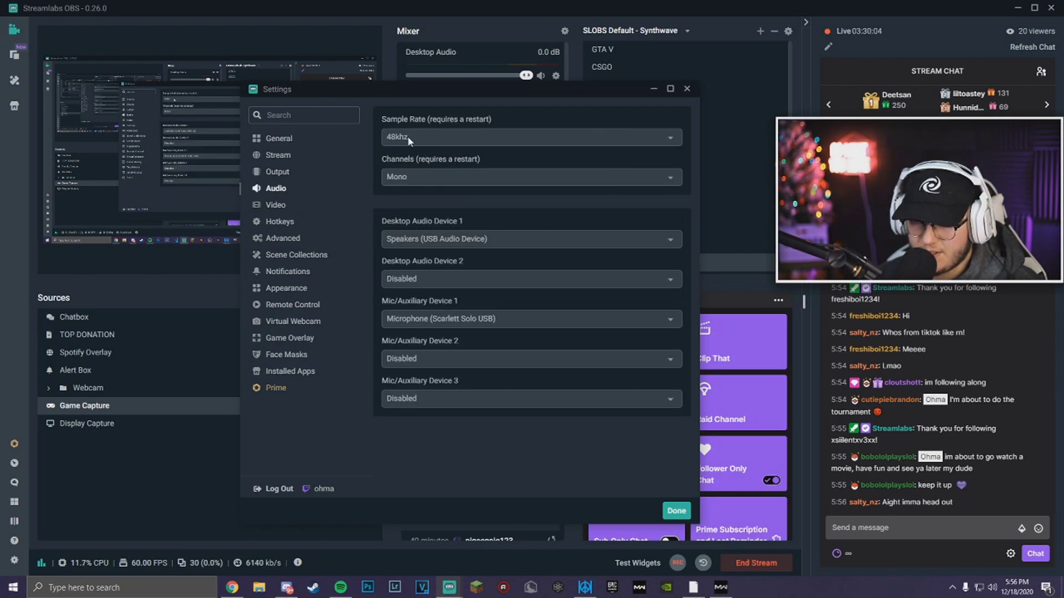
{"action": "left_click", "coordinate": [407, 177]}
{"action": "left_click", "coordinate": [264, 172]}
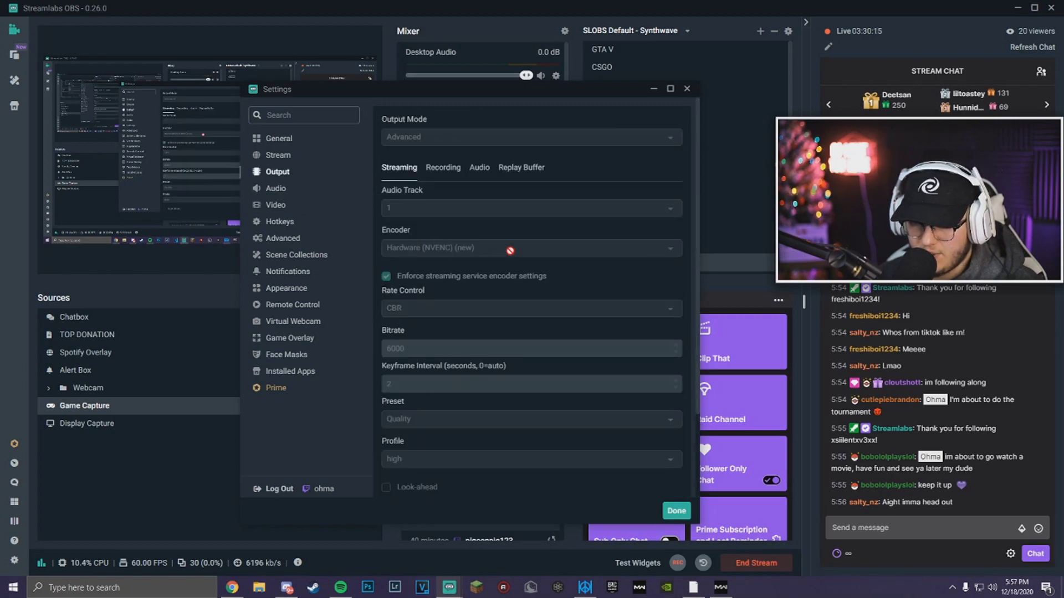
{"action": "scroll", "coordinate": [391, 348], "scroll_direction": "down", "scroll_amount": 1}
{"action": "scroll", "coordinate": [408, 349], "scroll_direction": "down", "scroll_amount": 1}
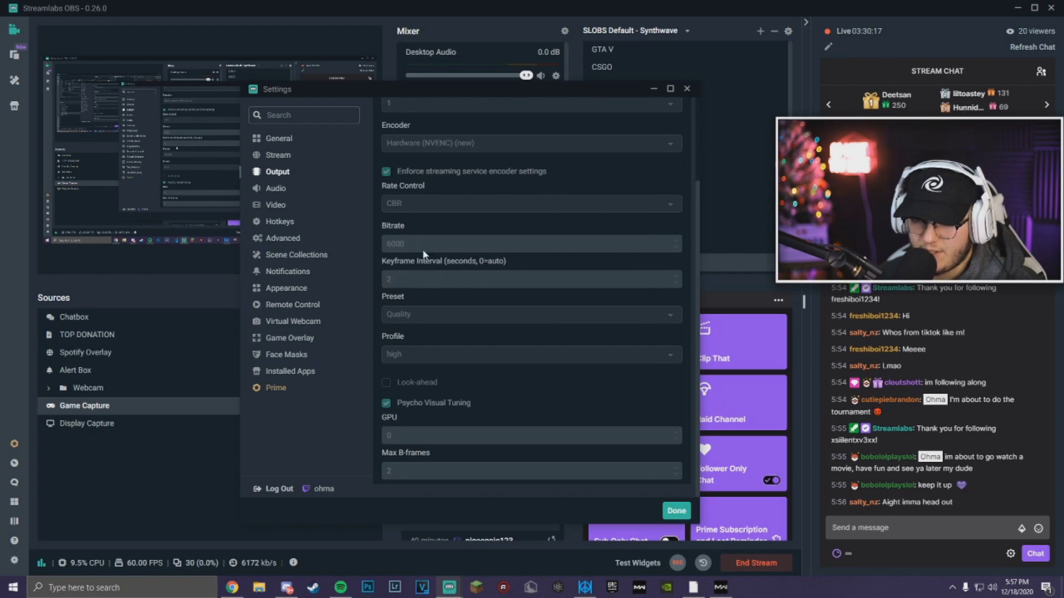
{"action": "scroll", "coordinate": [399, 249], "scroll_direction": "down", "scroll_amount": 1}
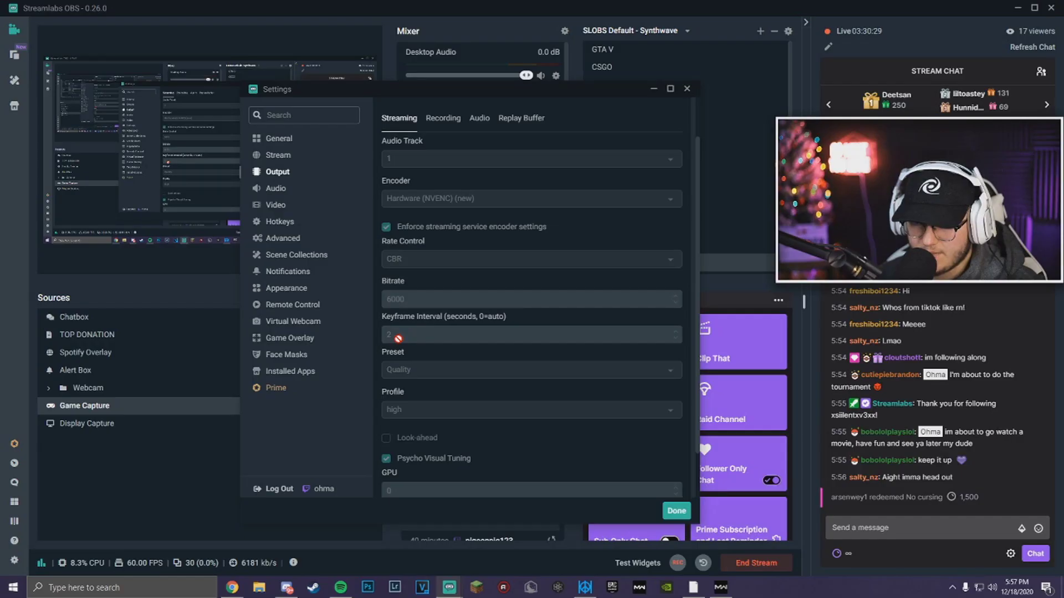
{"action": "scroll", "coordinate": [522, 372], "scroll_direction": "down", "scroll_amount": 1}
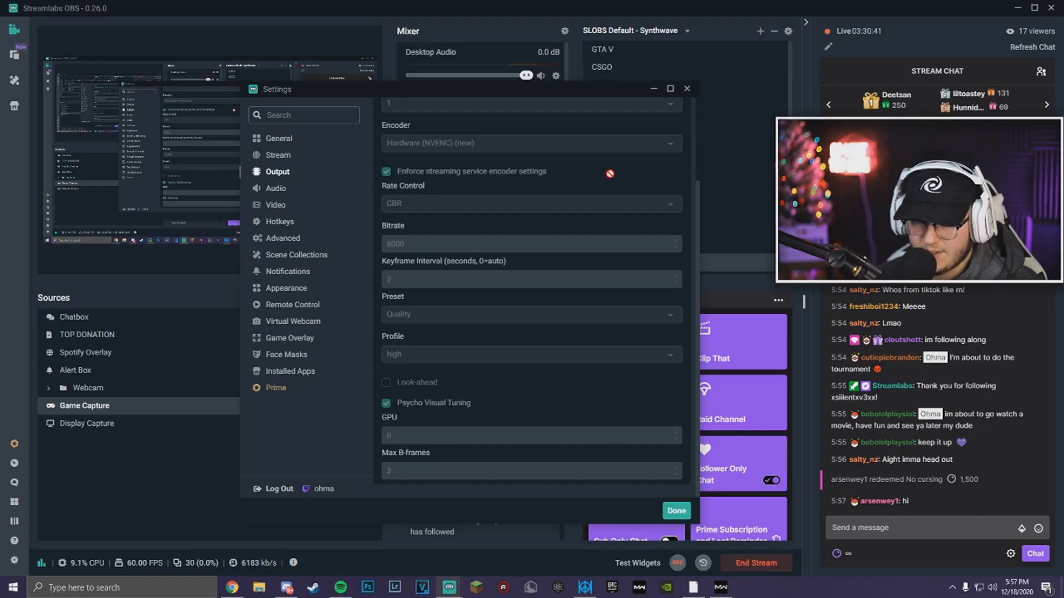
{"action": "scroll", "coordinate": [407, 391], "scroll_direction": "up", "scroll_amount": 3}
{"action": "mouse_move", "coordinate": [579, 94]}
{"action": "left_mouse_down"}
{"action": "mouse_move", "coordinate": [558, 27]}
{"action": "mouse_move", "coordinate": [546, 108]}
{"action": "left_mouse_up"}
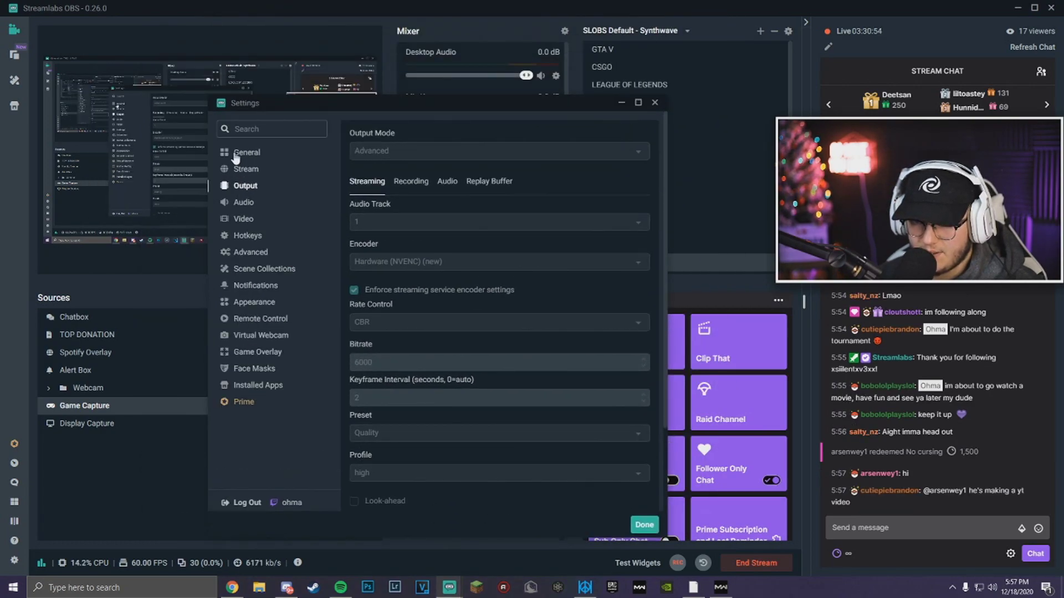
Drag the Settings window higher, then toward the lower left of the screen
{"action": "left_click_drag", "start_coordinate": [569, 106], "coordinate": [591, 65]}
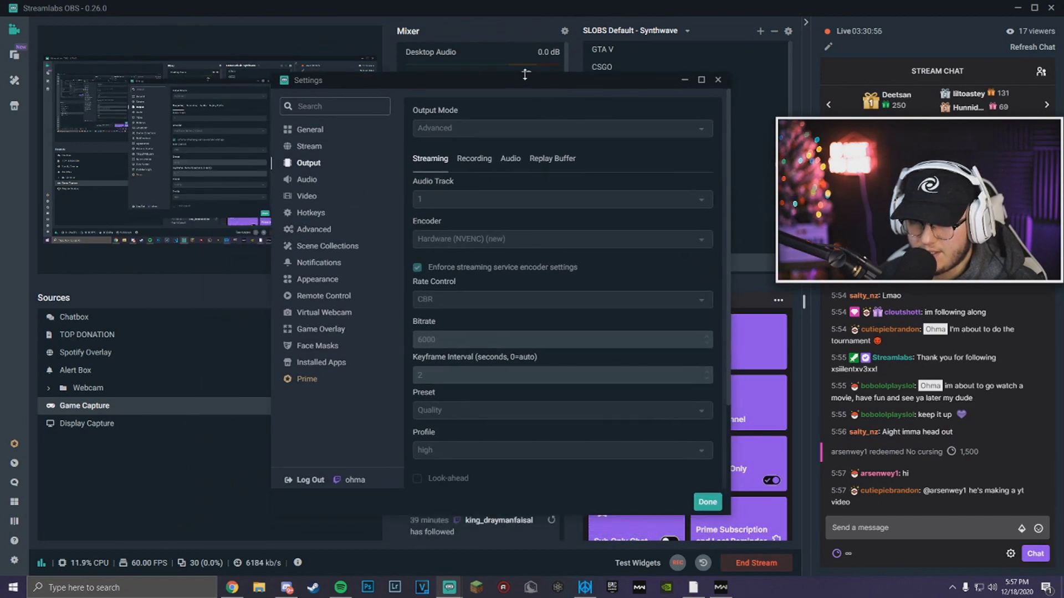
{"action": "mouse_move", "coordinate": [416, 62]}
{"action": "left_mouse_down"}
{"action": "mouse_move", "coordinate": [400, 143]}
{"action": "mouse_move", "coordinate": [276, 208]}
{"action": "left_mouse_up"}
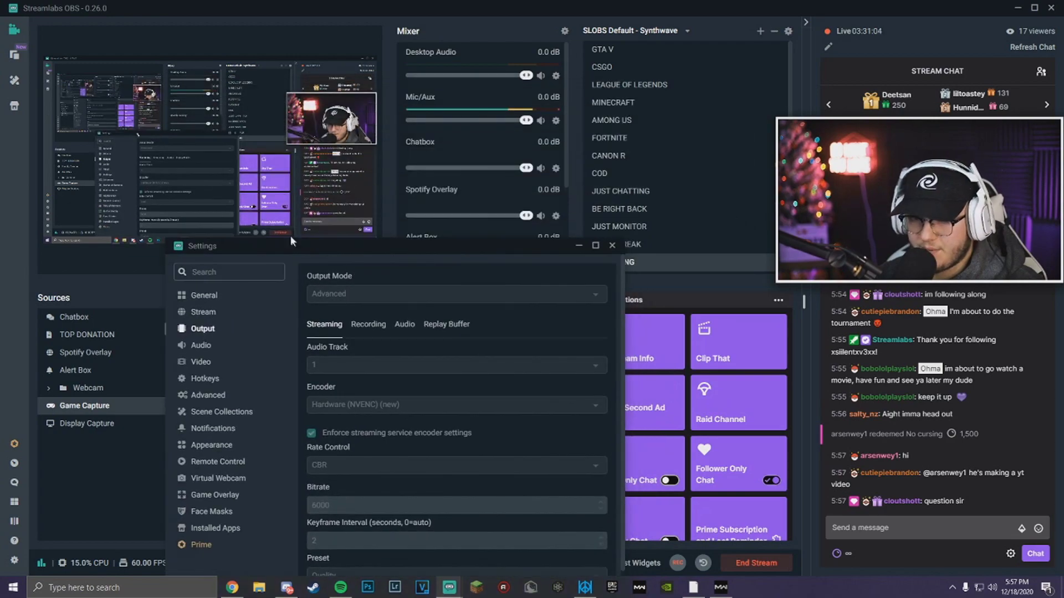
{"action": "left_click_drag", "start_coordinate": [343, 210], "coordinate": [287, 151]}
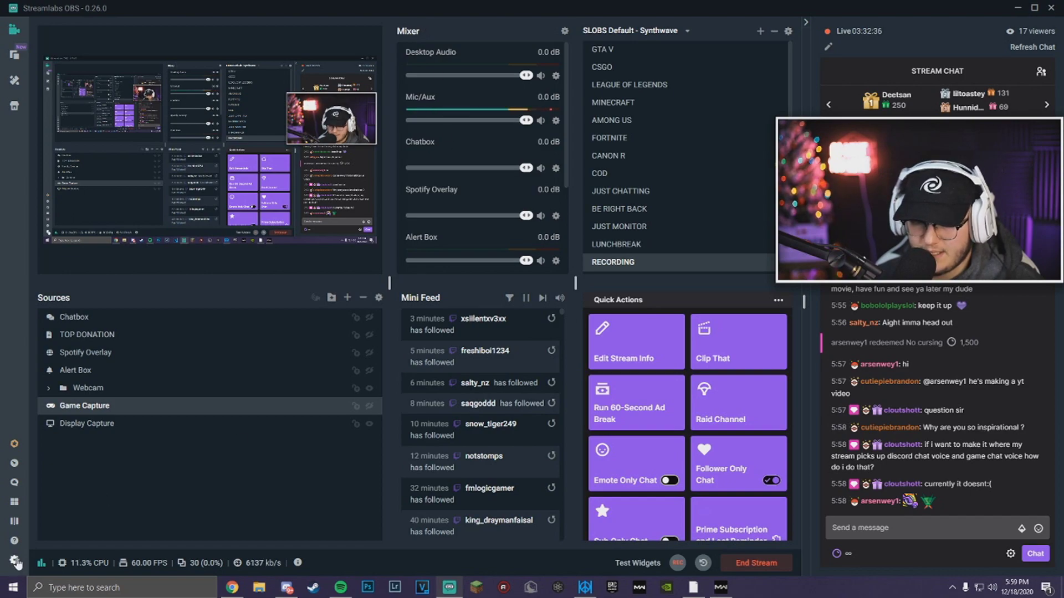
Reopen Settings and switch between Video and Output, ending on the 1280x720, 60 FPS Video page
{"action": "left_click", "coordinate": [14, 559]}
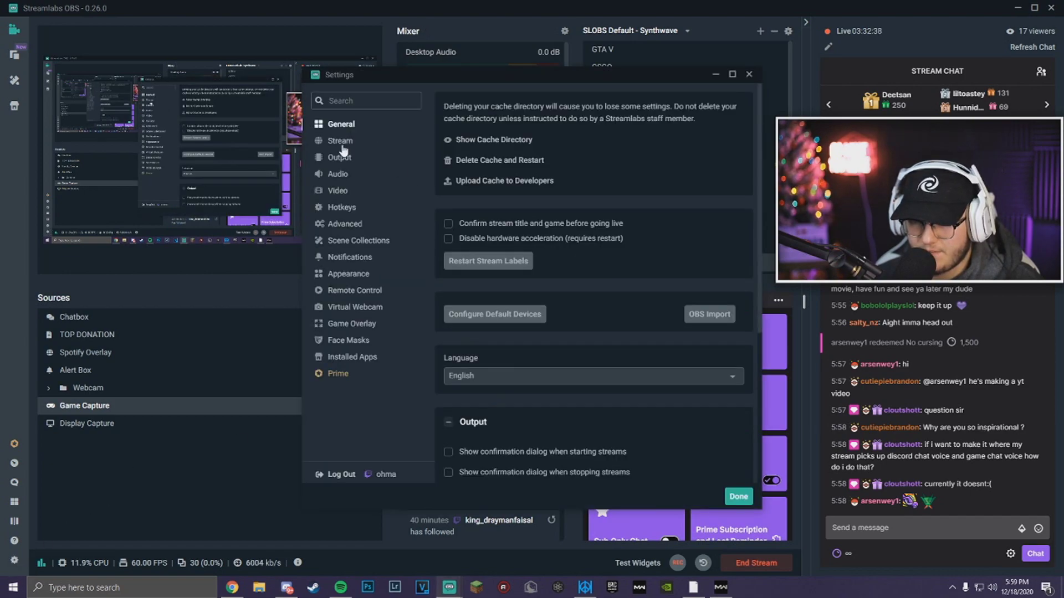
{"action": "left_click", "coordinate": [337, 190]}
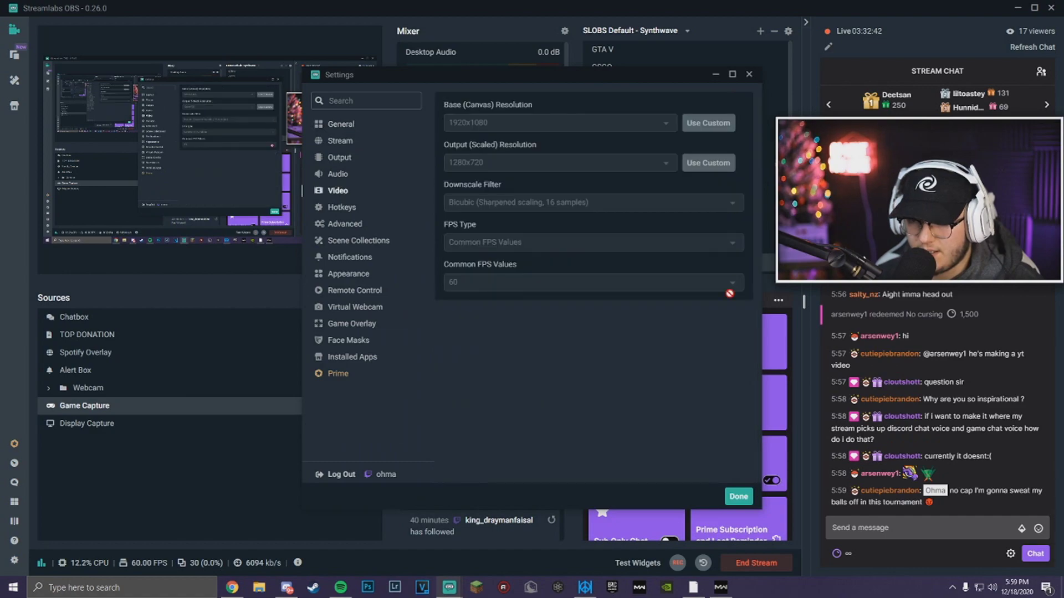
{"action": "left_click", "coordinate": [339, 157]}
{"action": "scroll", "coordinate": [510, 269], "scroll_direction": "down", "scroll_amount": 2}
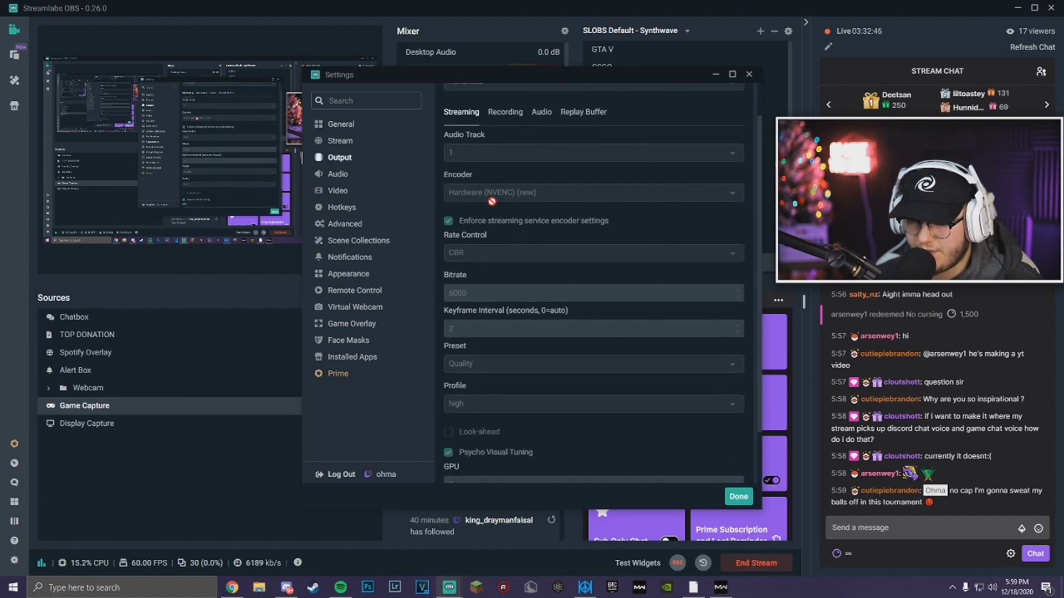
{"action": "scroll", "coordinate": [511, 269], "scroll_direction": "down", "scroll_amount": 3}
{"action": "left_click", "coordinate": [337, 190]}
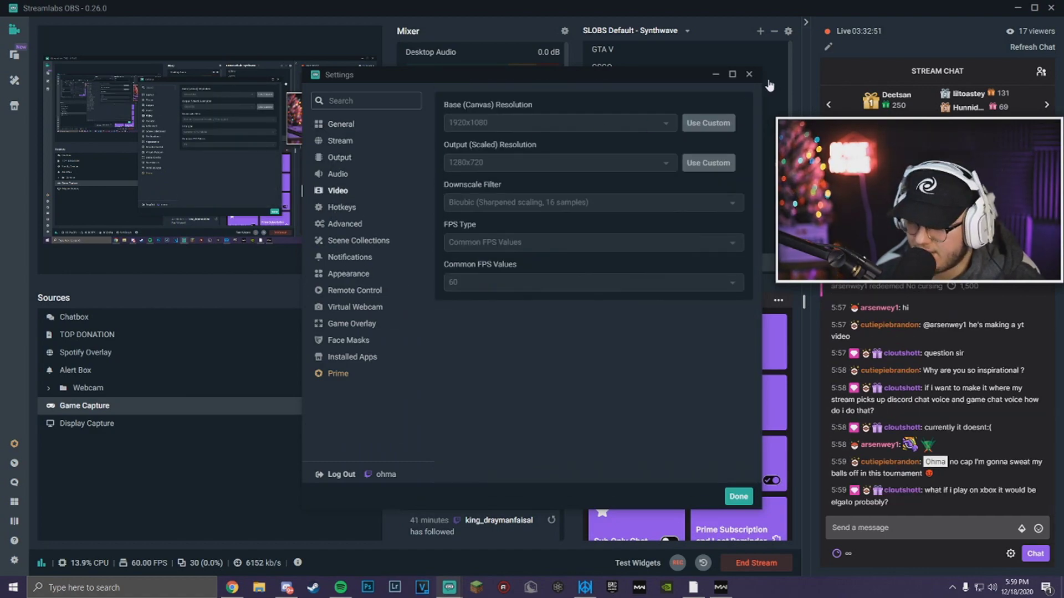